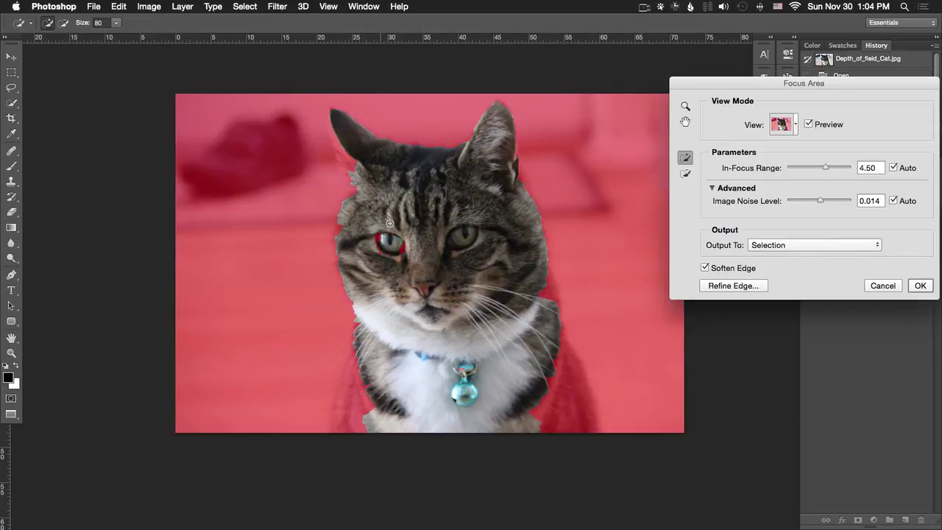
Add the missing fur along both sides of the cat's lower body to the focus selection with a 200 px brush.
key(bracketright)
key(bracketright)
key(bracketright)
key(bracketright)
key(bracketright)
key(bracketright)
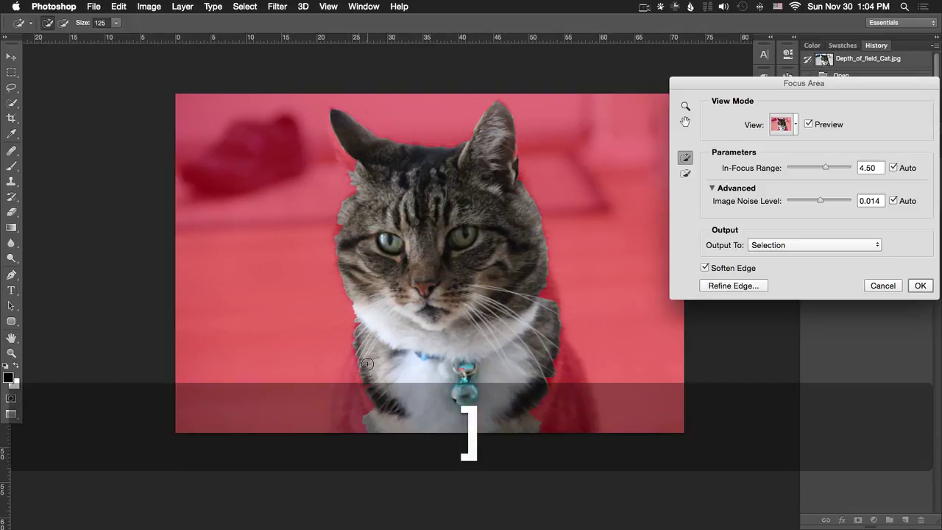
drag(367, 364, 352, 421)
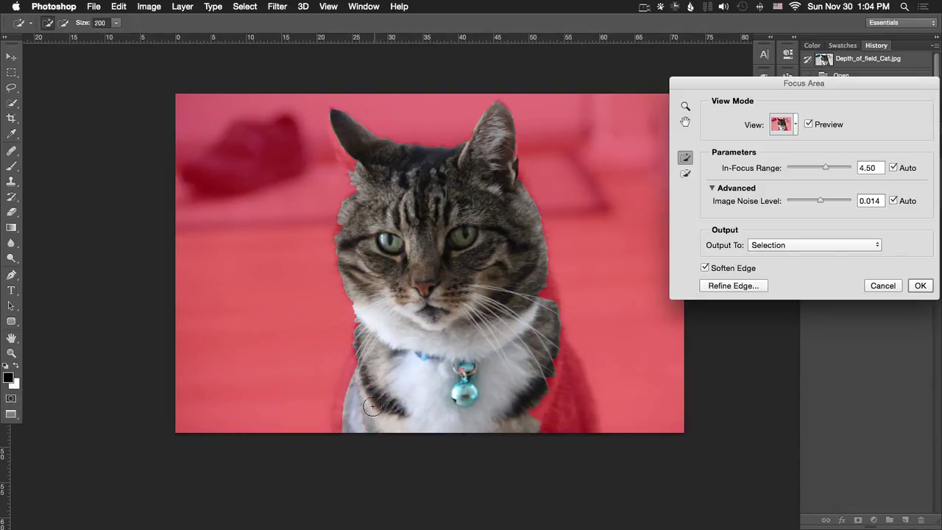
mouse_move(565, 367)
mouse_down()
mouse_move(581, 436)
mouse_move(551, 416)
mouse_up()
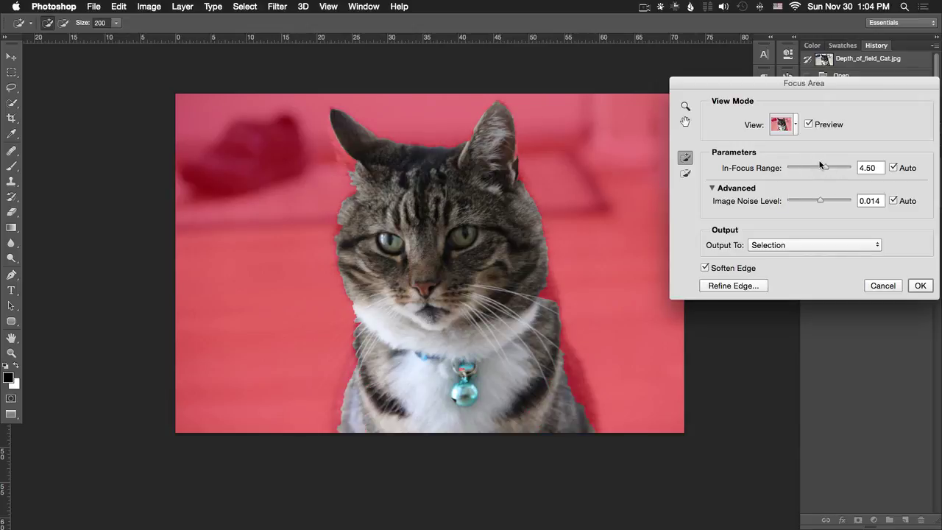
Open and cancel Refine Edge for the cat selection, and close Depth_of_field_Cat.jpg without saving.
click(729, 287)
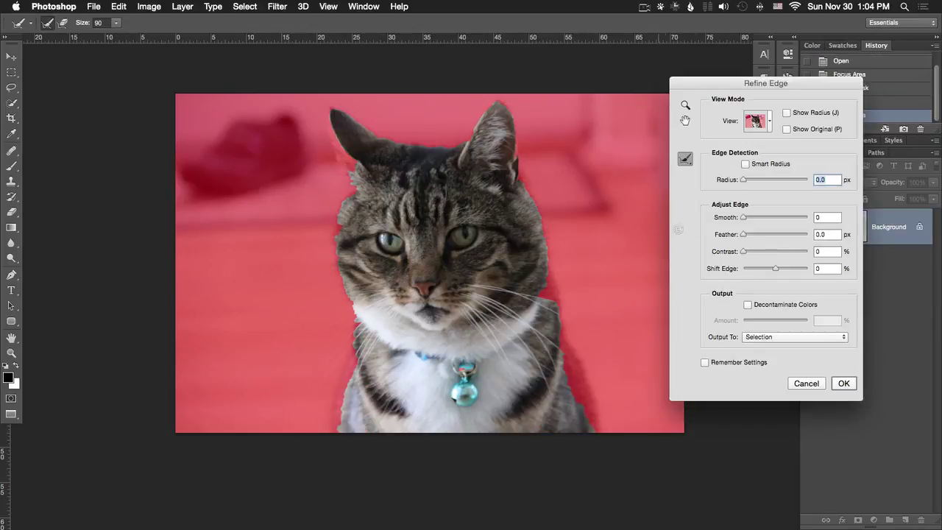
click(807, 383)
key(super+w)
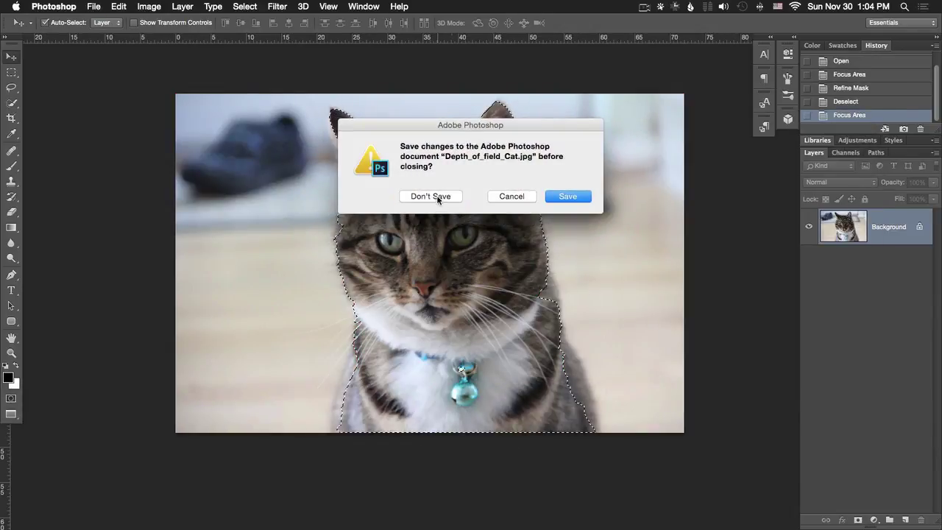
click(434, 196)
key(super+grave)
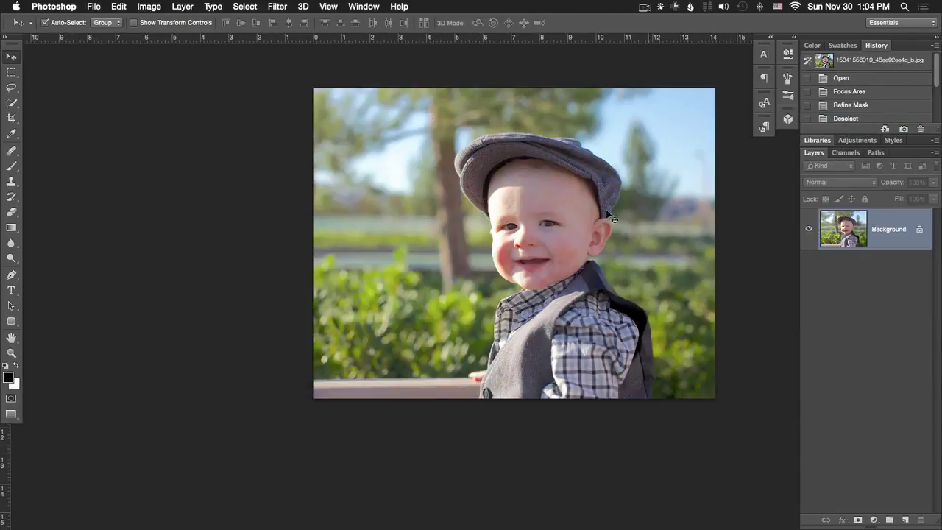
Create a Focus Area selection on the photo of the baby in the cap and add the missing patches of the shirt sleeve.
click(251, 7)
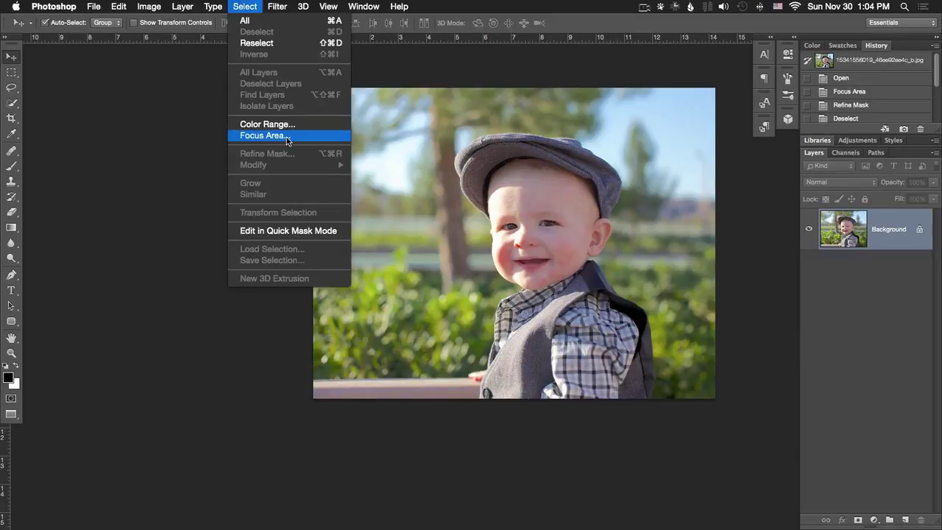
click(264, 136)
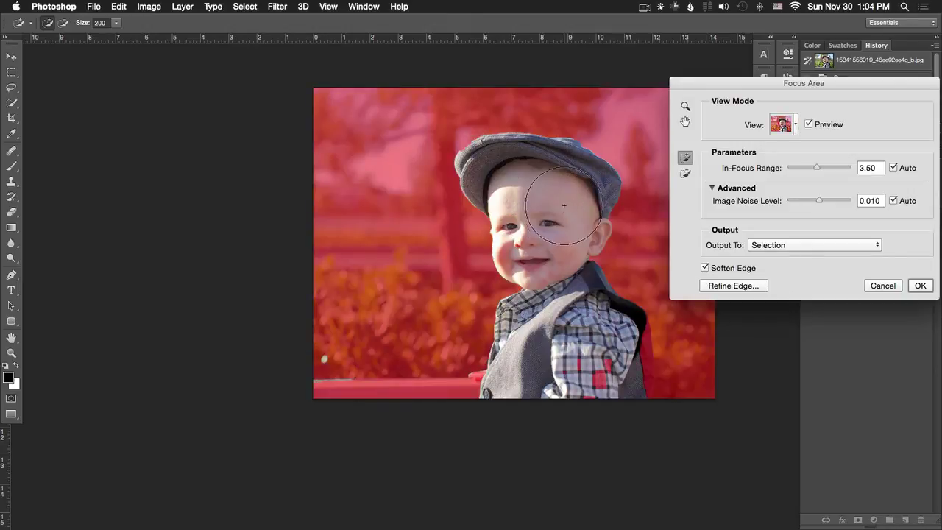
click(590, 382)
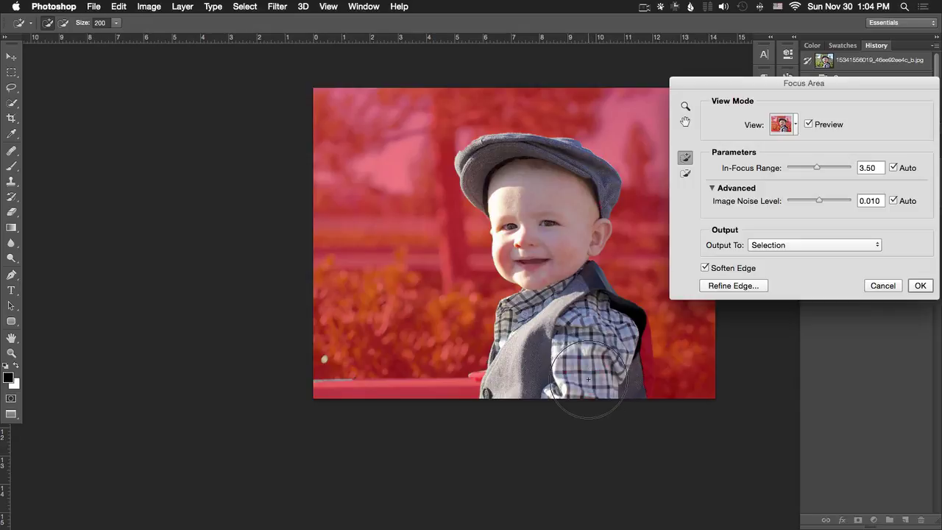
Reduce the selection brush to 8 px and add the baby's hand on the railing to the focus selection.
key(bracketleft)
key(bracketleft)
key(bracketleft)
key(bracketleft)
key(bracketleft)
key(bracketleft)
key(bracketleft)
key(bracketleft)
key(bracketleft)
key(bracketleft)
key(bracketleft)
key(bracketleft)
key(bracketleft)
key(bracketleft)
key(bracketleft)
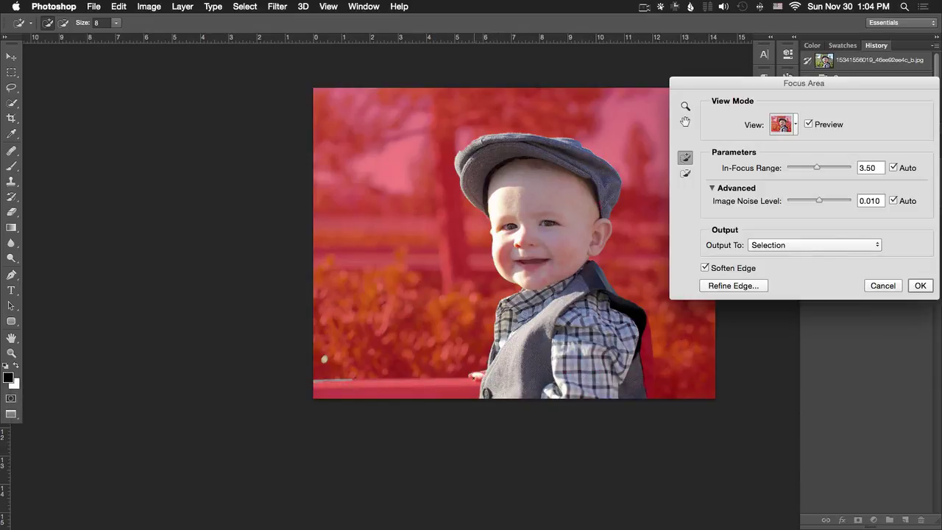
click(478, 376)
key(alt)
With a 20 px brush, add the back edge of the baby's vest to the selection and subtract the spill beside it.
key(bracketright)
key(bracketright)
key(bracketright)
key(bracketright)
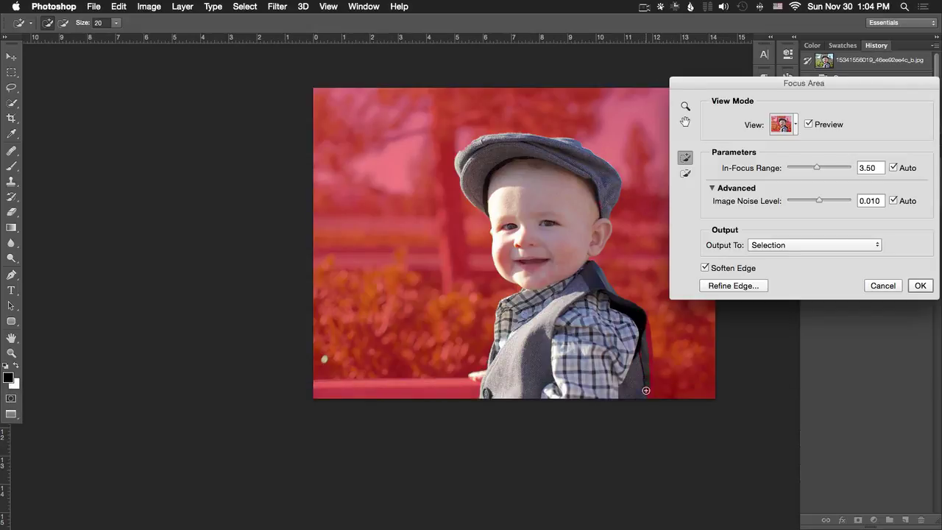
mouse_move(645, 390)
mouse_down()
mouse_move(645, 326)
mouse_move(626, 316)
mouse_up()
key(alt)
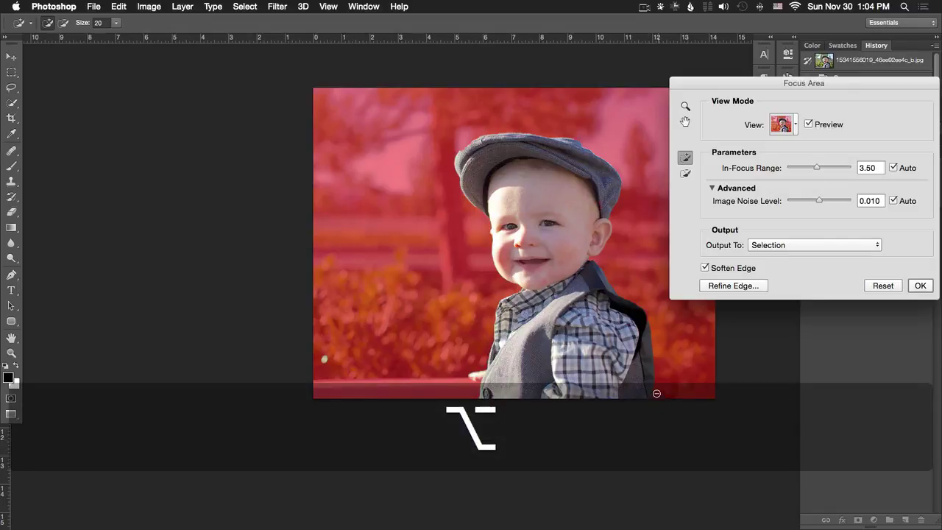
click(657, 393)
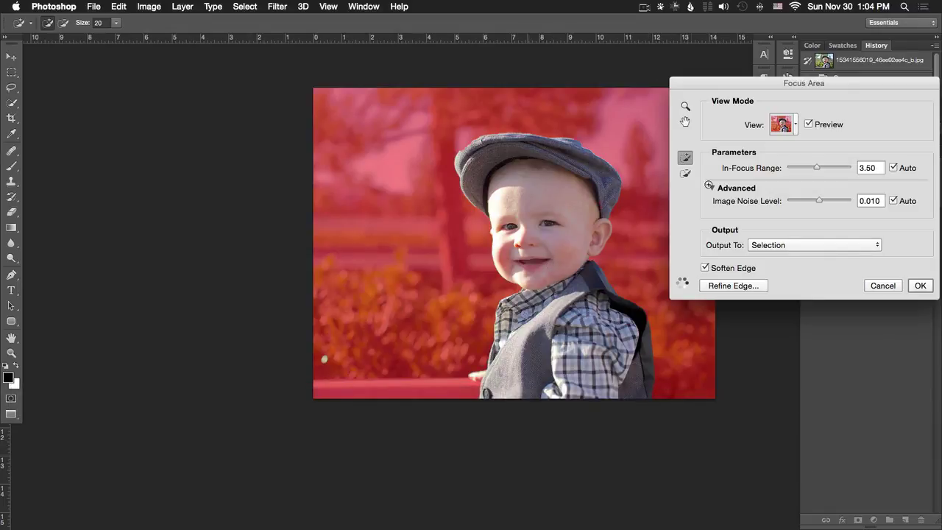
Open and cancel Refine Edge for the baby selection, and move on to Sharpened_Pencil.jpg.
click(732, 286)
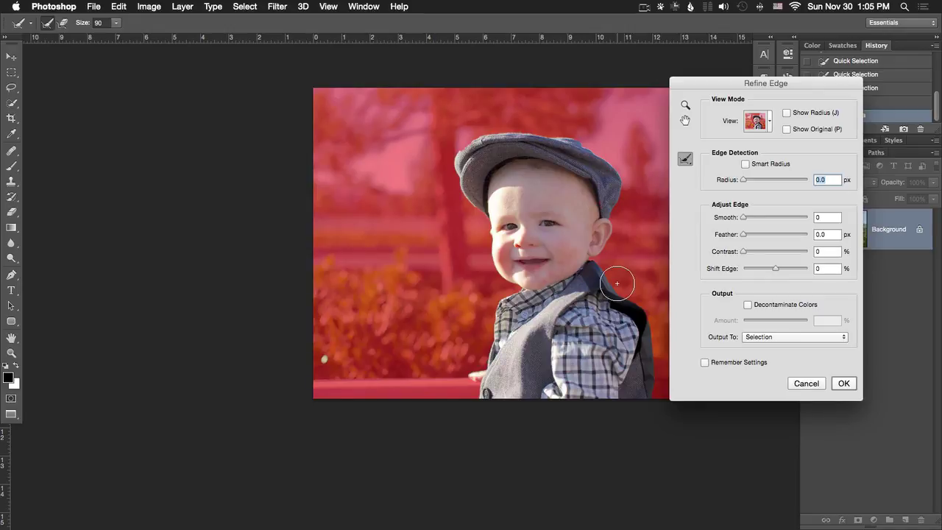
key(Escape)
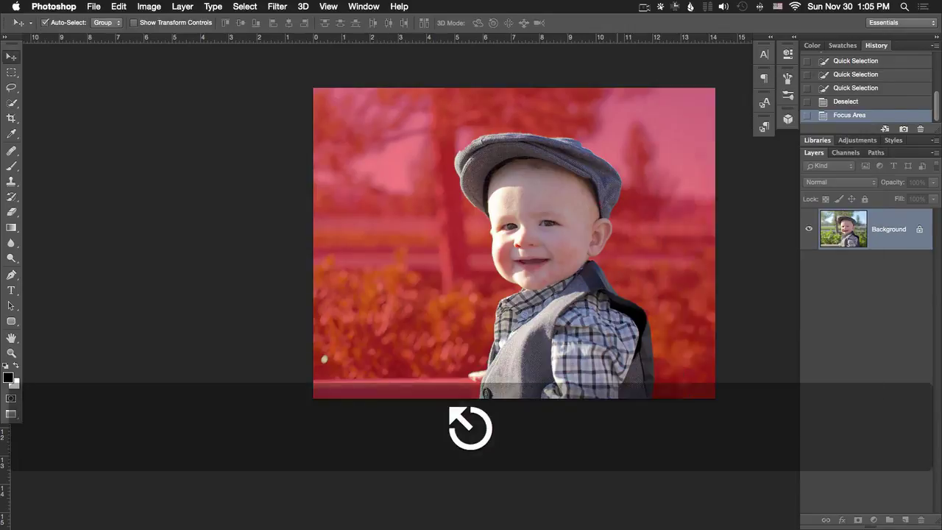
key(super+w)
key(super+grave)
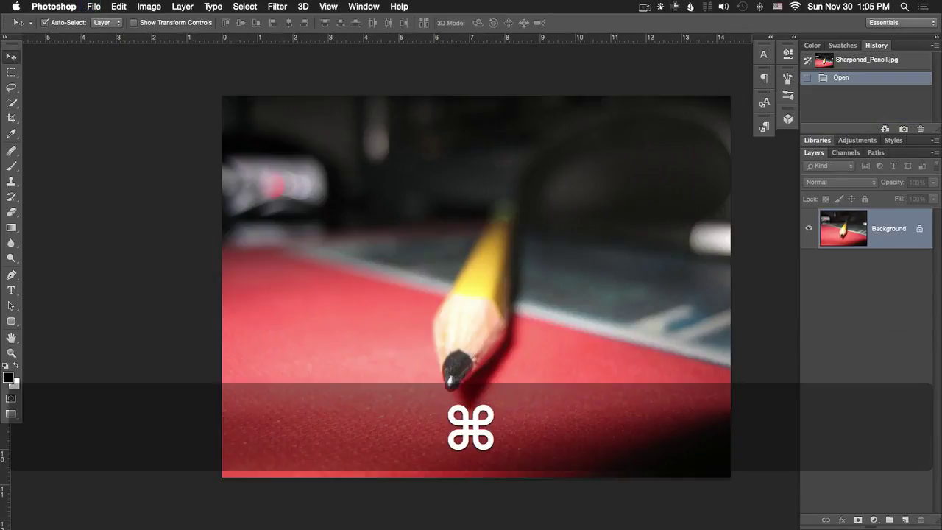
Leave the pencil photo and switch to the shallow depth-of-field portrait of the boy.
key(super+w)
key(super+grave)
key(super+w)
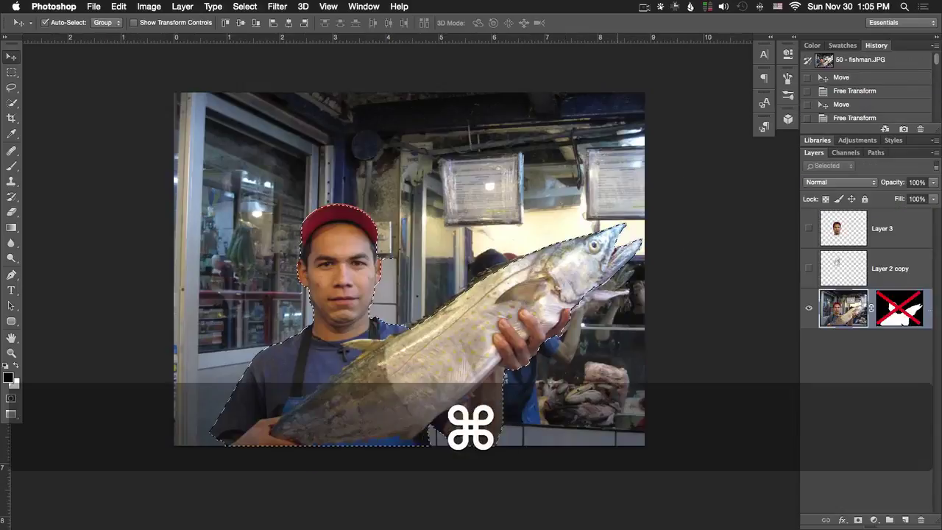
key(super+grave)
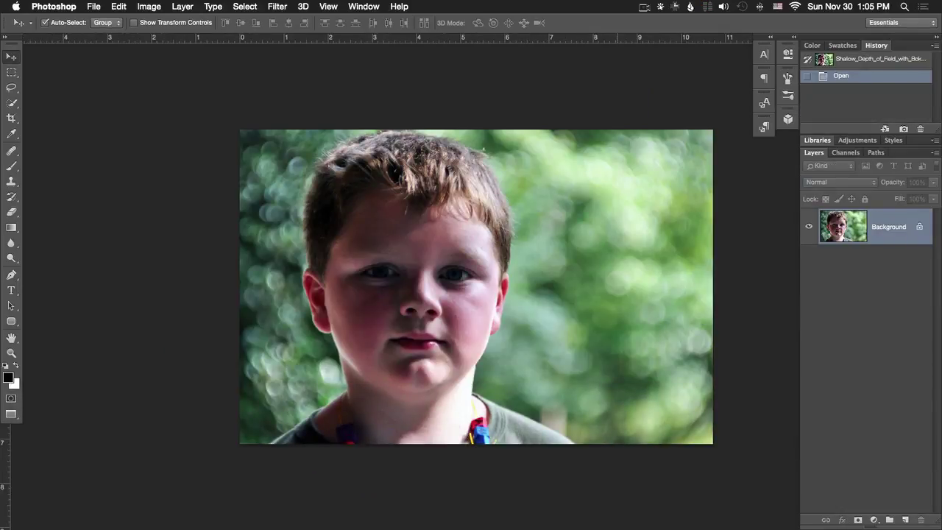
Create a Focus Area selection of the boy, adding his missing ear and subtracting the foliage above his hair with an 80 px brush.
click(277, 6)
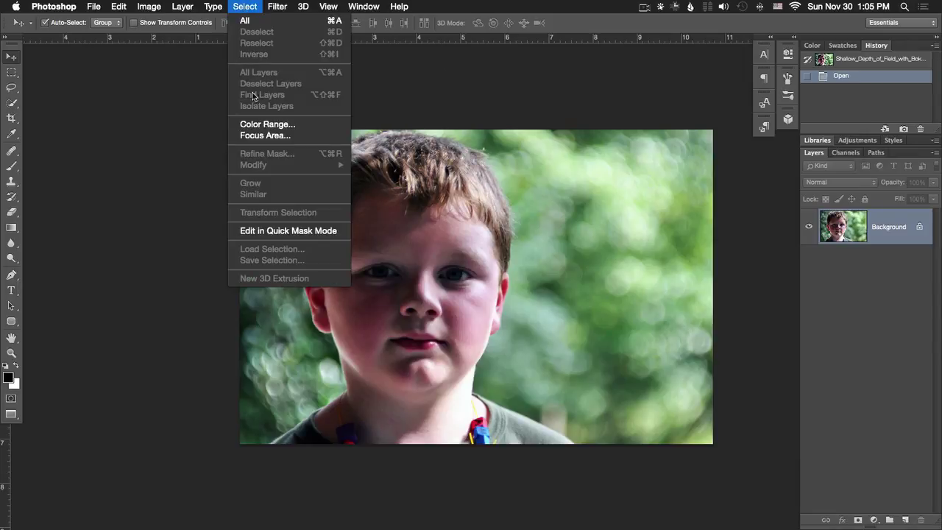
click(269, 135)
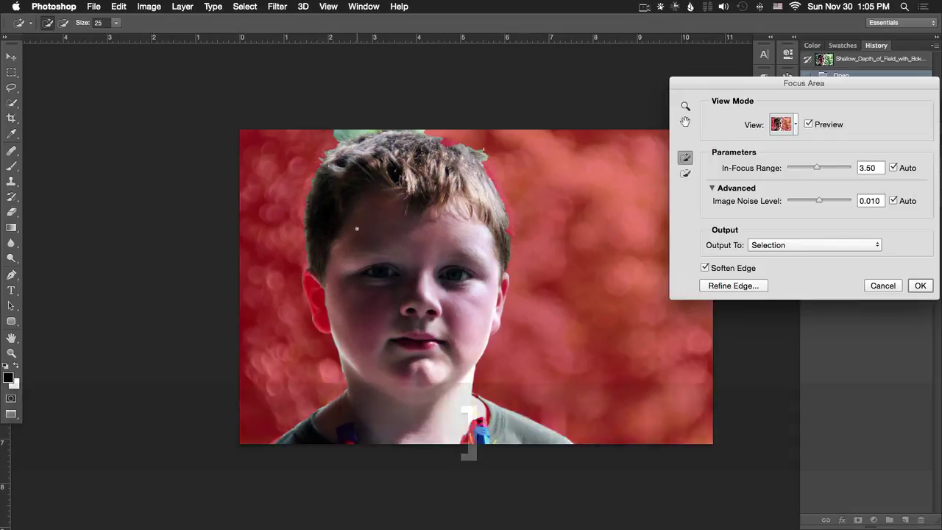
key(bracketright)
key(bracketright)
key(bracketright)
key(bracketright)
key(bracketright)
key(bracketright)
mouse_move(317, 305)
mouse_down()
mouse_move(321, 283)
mouse_move(342, 330)
mouse_up()
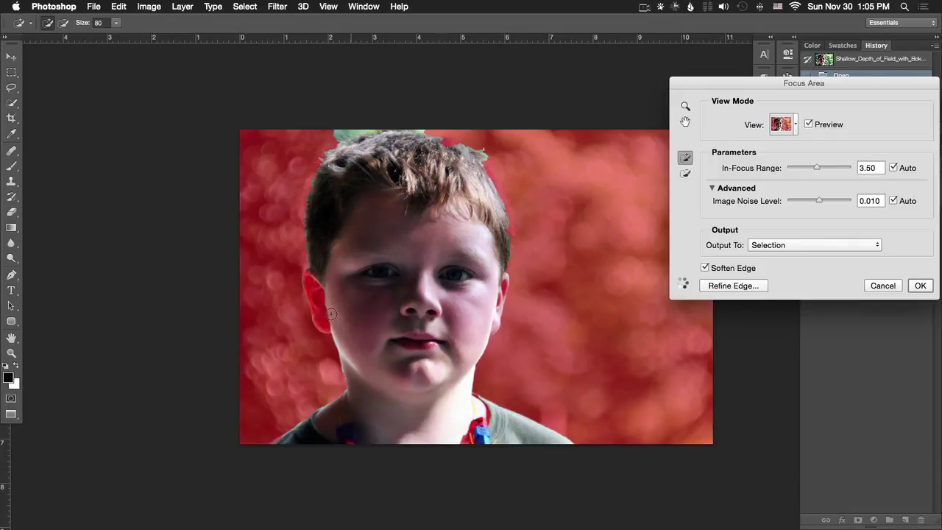
key(alt)
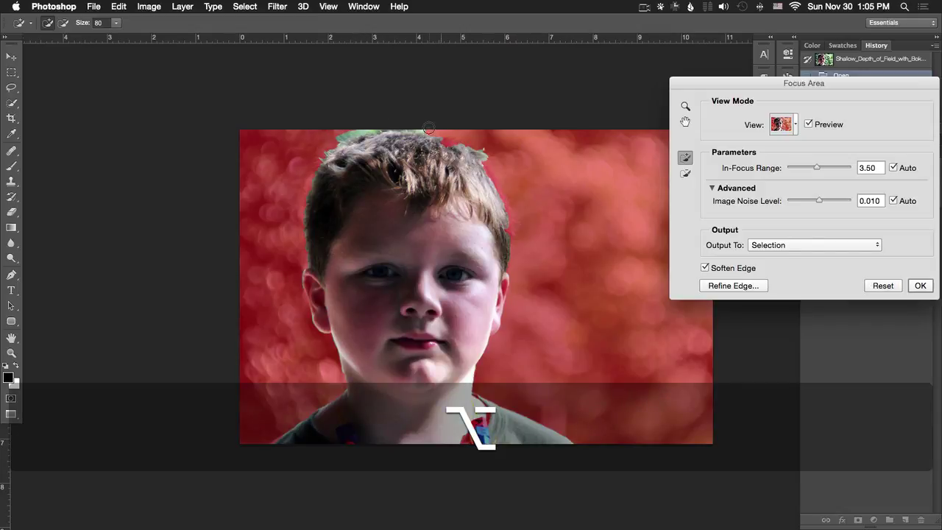
drag(429, 130, 332, 138)
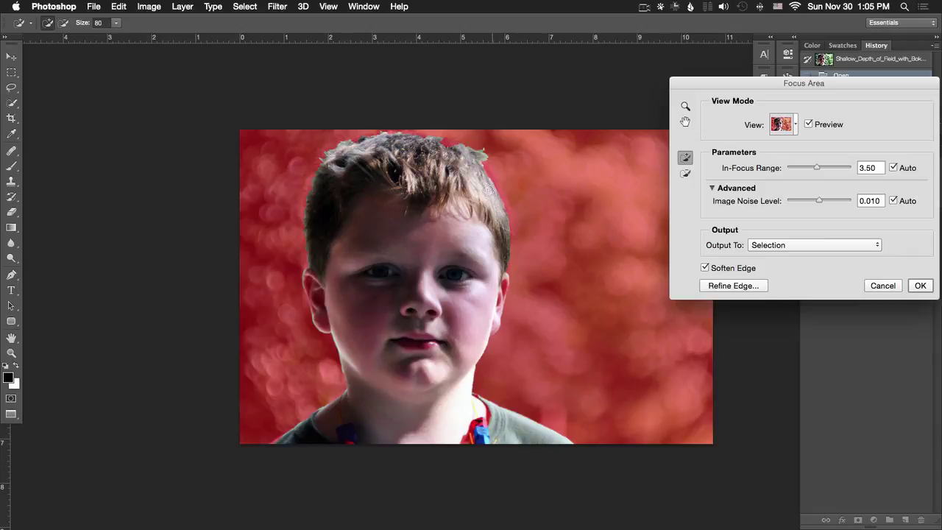
Review the Focus Area output options and view modes, return the view from On Black to Overlay, and cancel Focus Area.
click(752, 245)
click(760, 232)
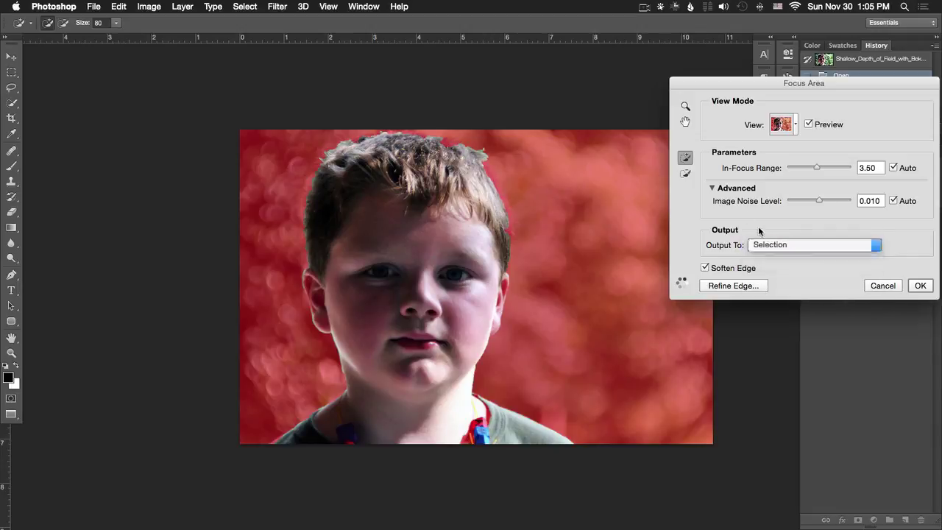
click(790, 125)
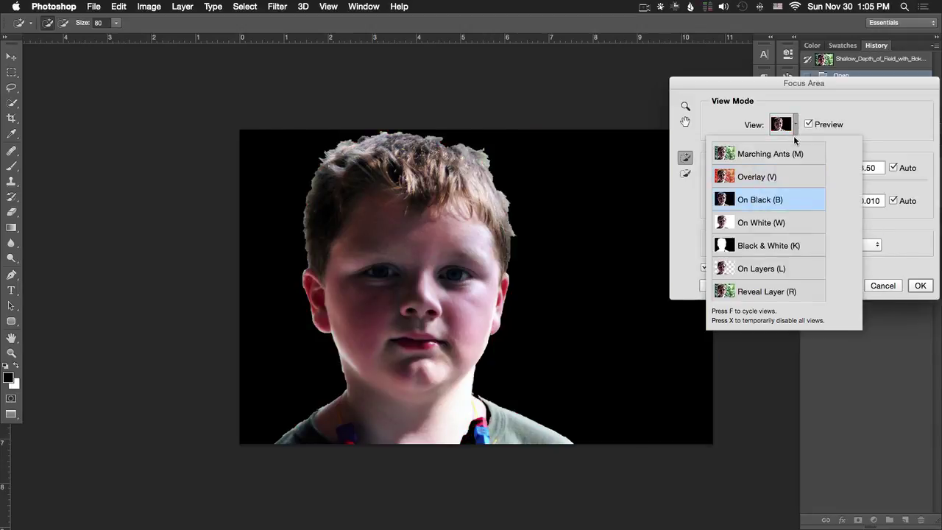
click(783, 177)
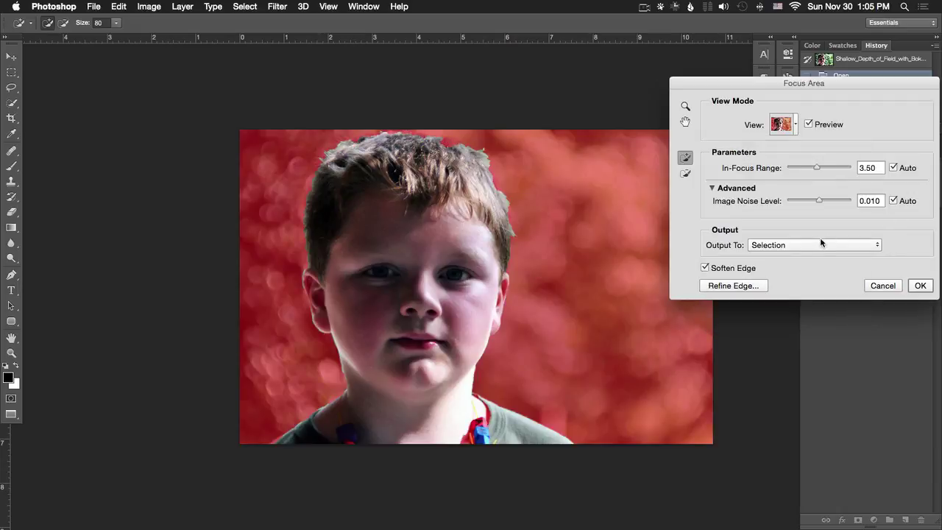
click(819, 244)
click(896, 294)
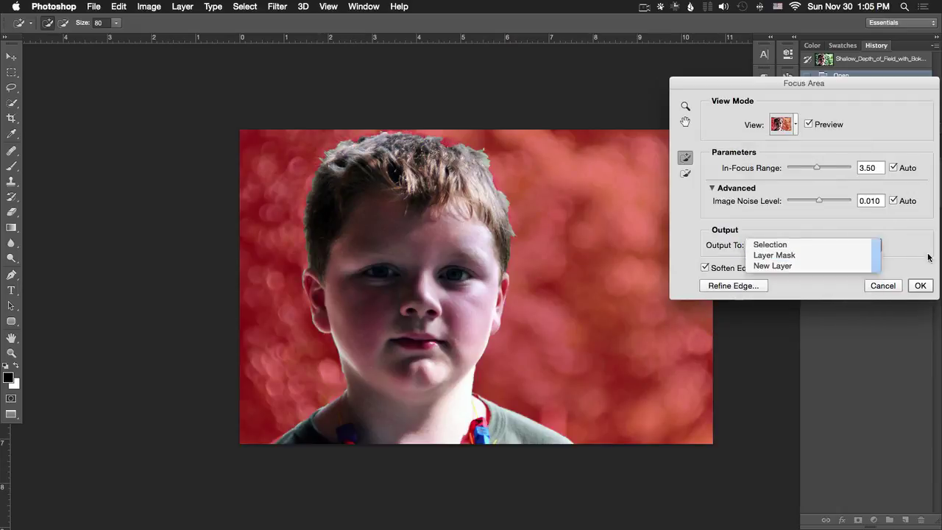
click(892, 289)
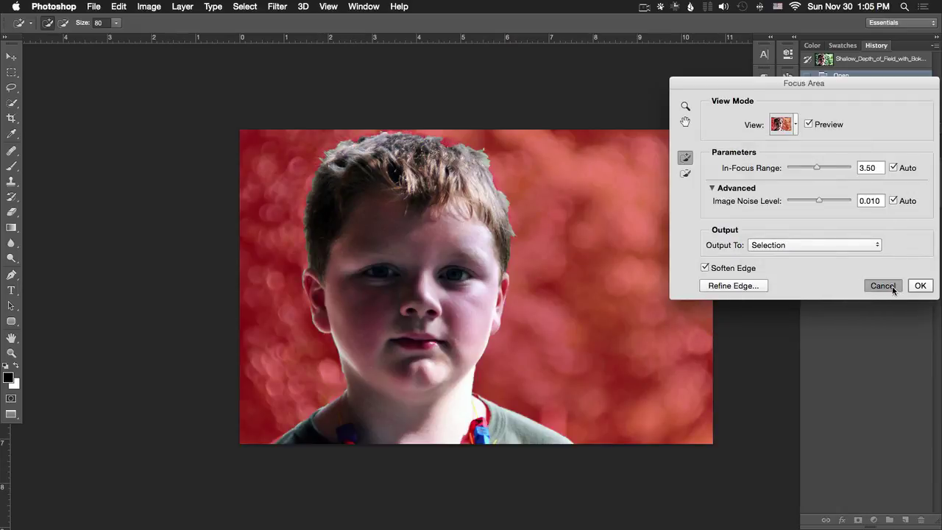
Leave the boy's portrait and switch past the photo of the woman in green to 50 - fishman.JPG.
key(super+w)
key(super+grave)
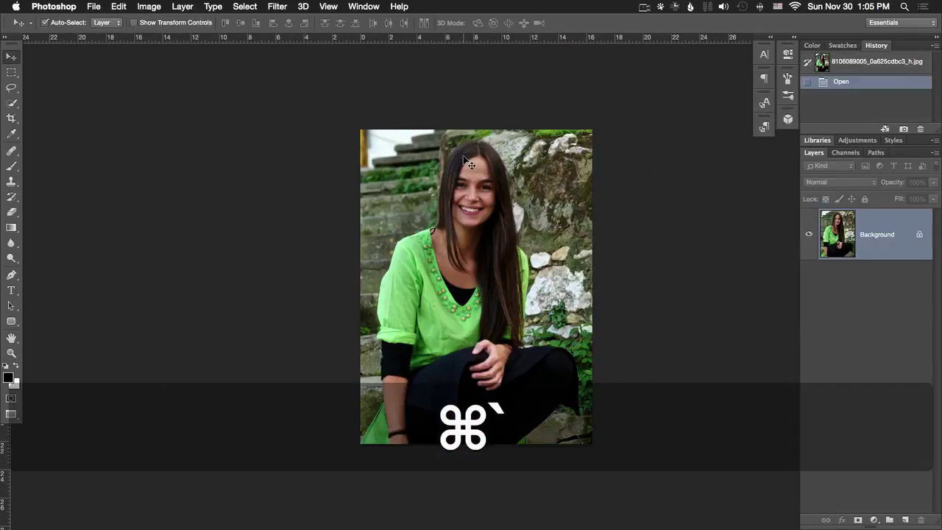
key(super+w)
key(super+grave)
key(super+w)
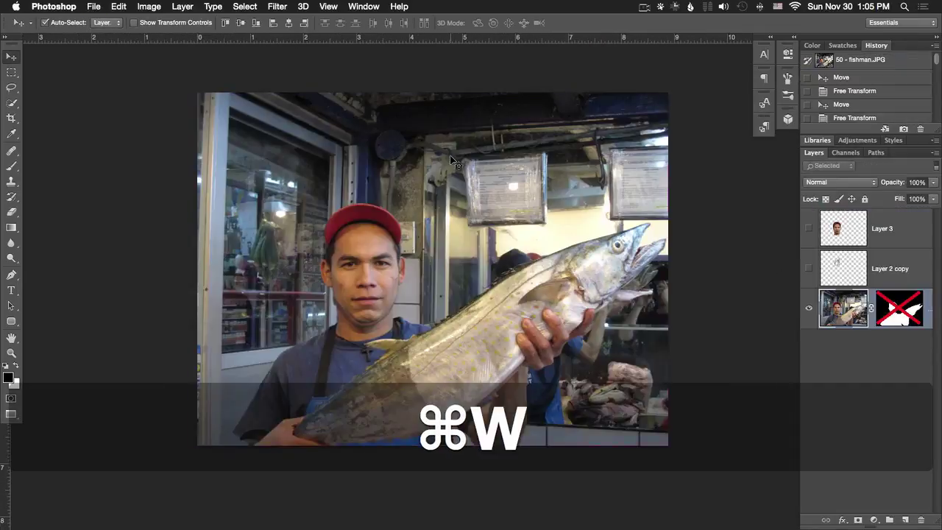
In Refine Edge, set the man-and-fish selection's Shift Edge to +16% and Contrast to 65%, and preview it On Black.
click(245, 6)
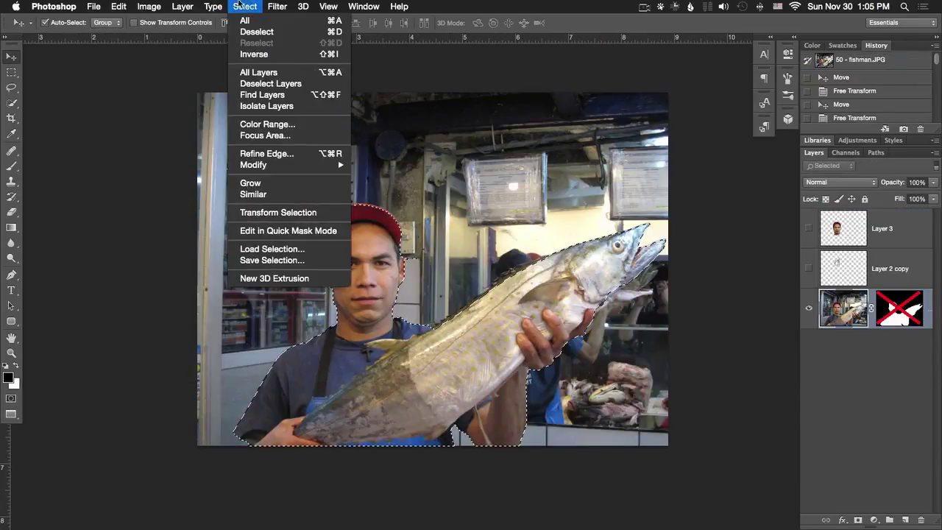
click(297, 153)
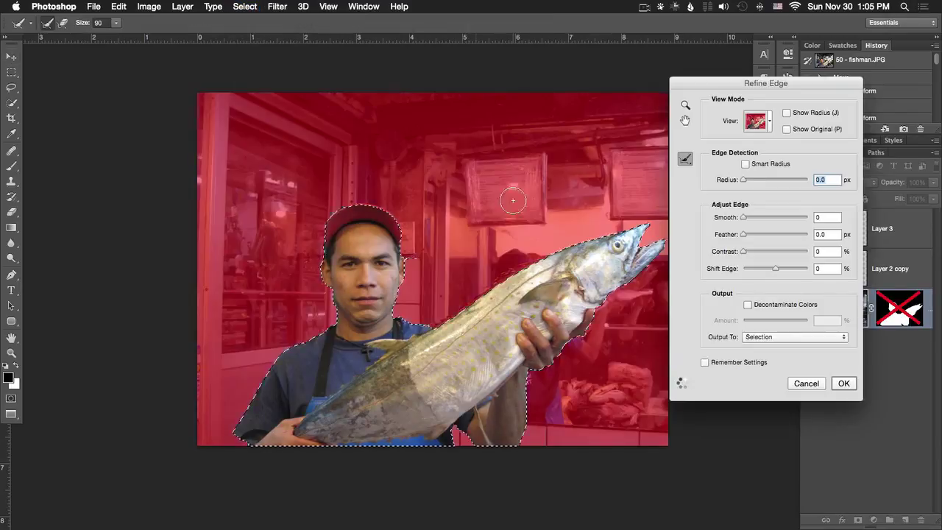
drag(800, 269, 785, 252)
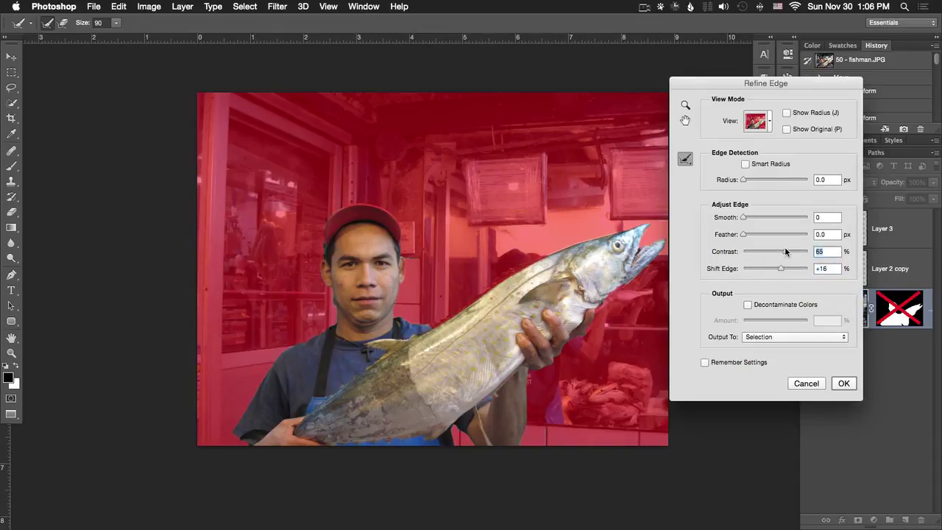
click(769, 120)
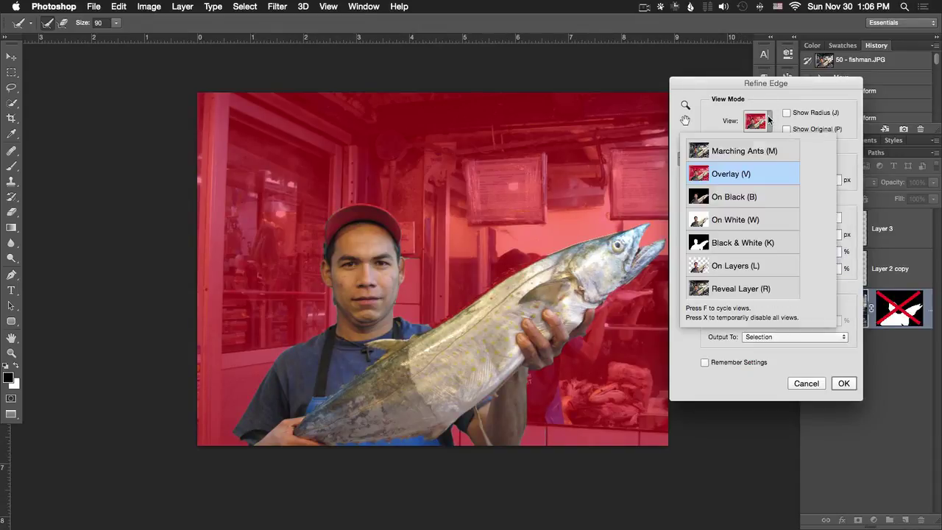
click(754, 198)
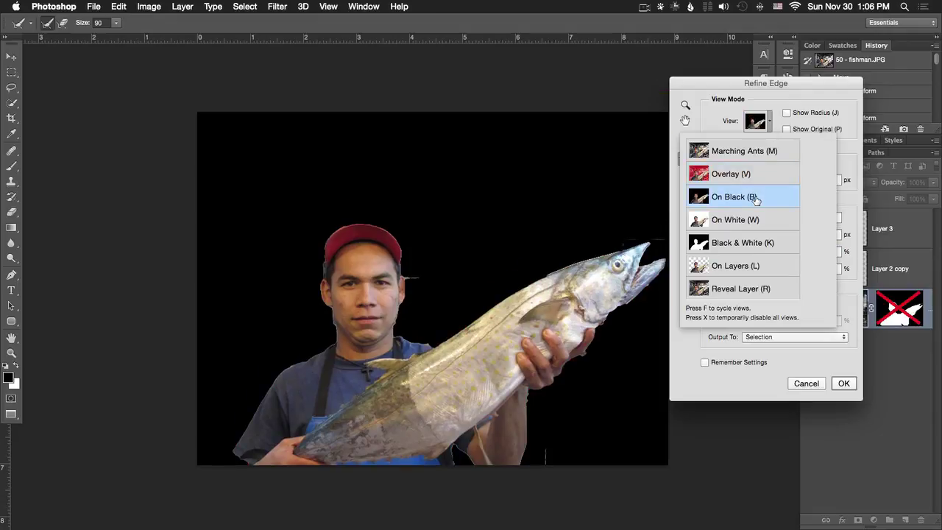
Try Contrast at 100% in Refine Edge, and set Contrast to 0%, Smooth to 100 and Shift Edge to -100%.
click(840, 210)
drag(785, 252, 807, 251)
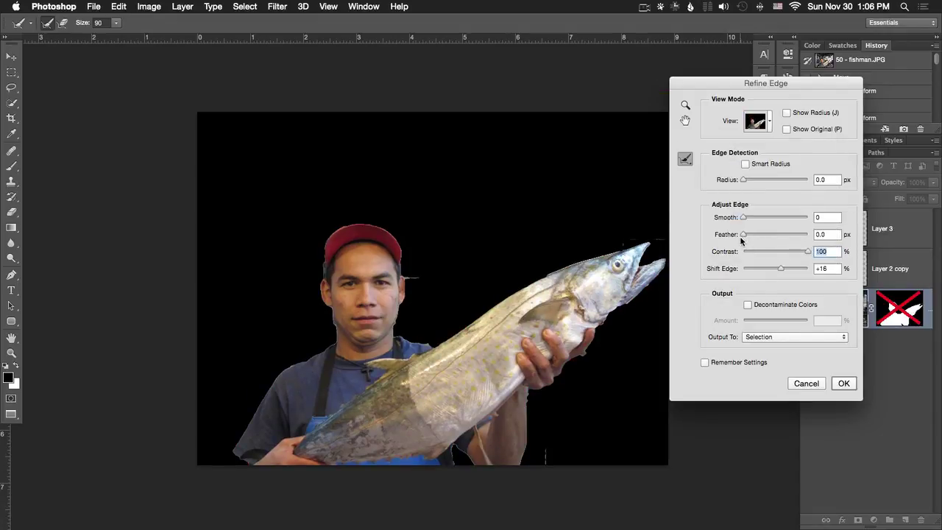
drag(740, 236, 821, 214)
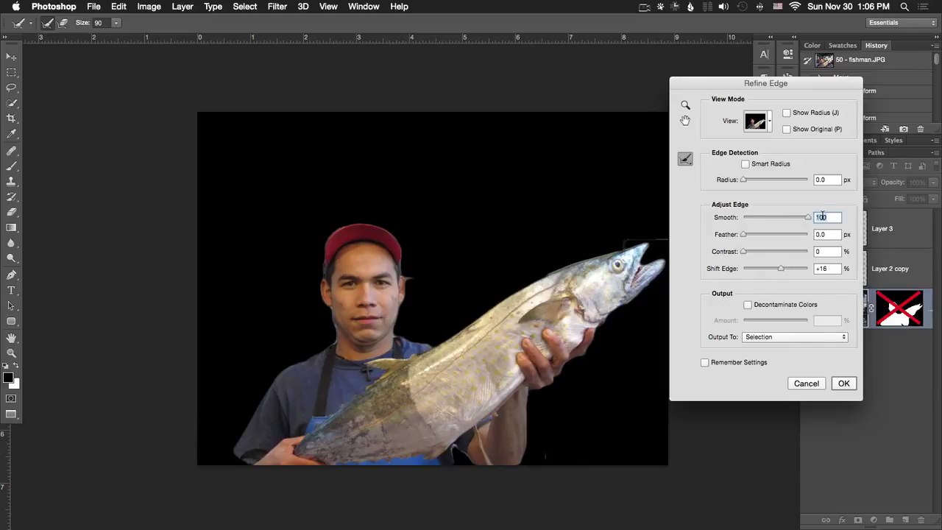
drag(781, 270, 705, 276)
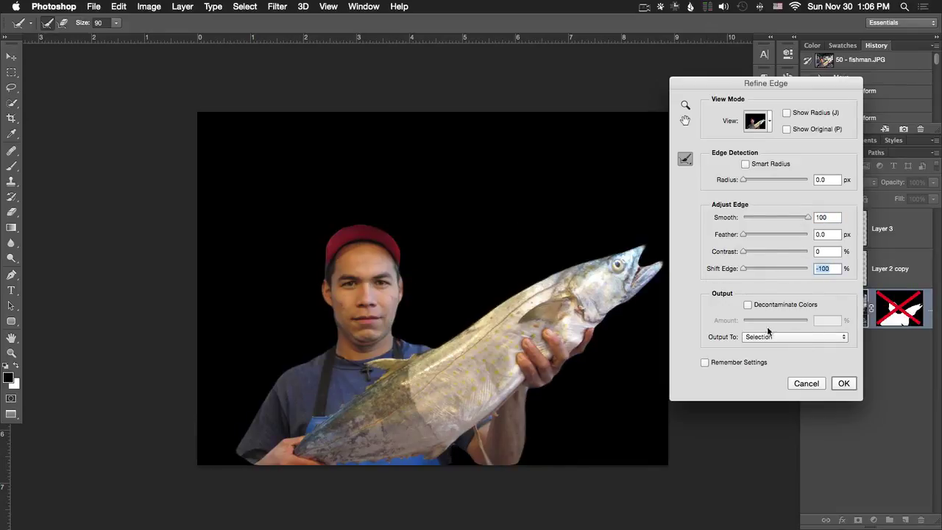
Enable Smart Radius with a 4.8 px radius, compare the result with the original selection, and cancel Refine Edge.
click(745, 163)
drag(745, 181, 759, 179)
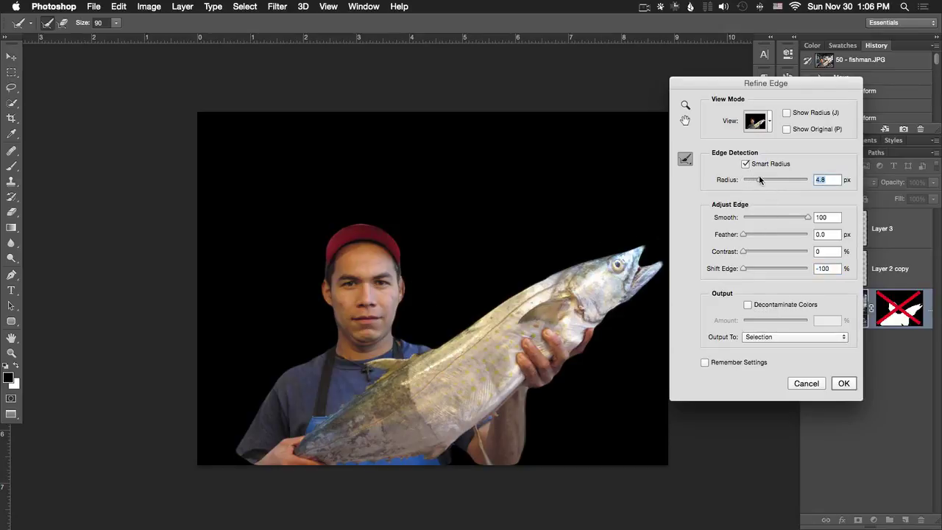
click(787, 129)
click(787, 130)
click(801, 384)
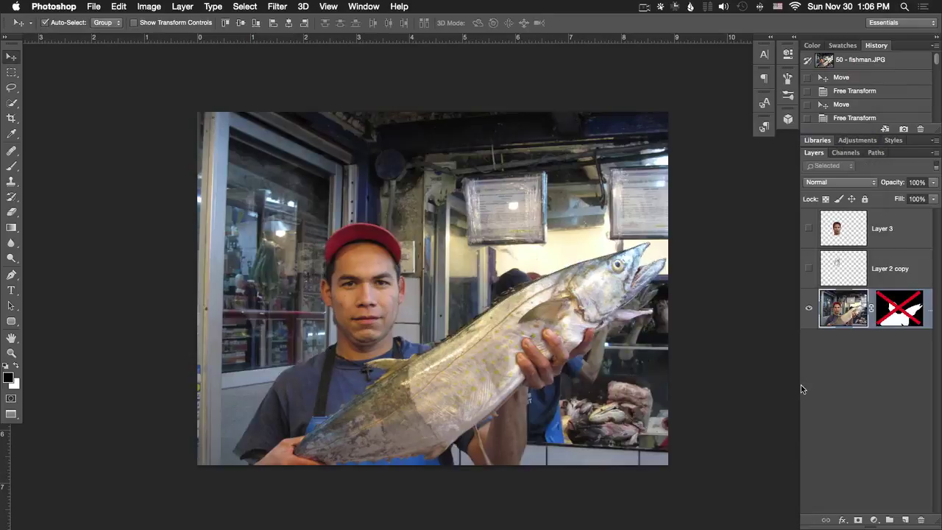
Review the Modify selection commands, try a Shift Edge of -100% in Refine Edge, and cancel it.
click(183, 7)
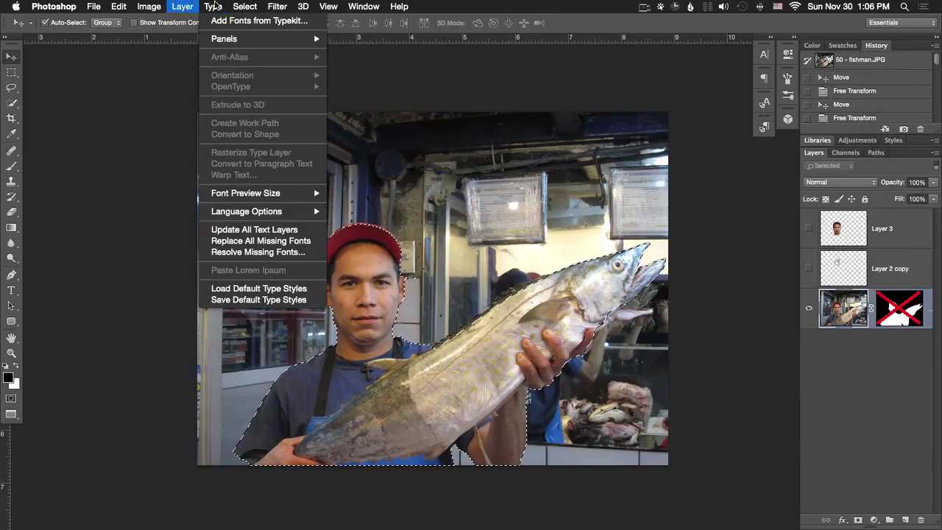
mouse_move(244, 7)
mouse_move(299, 173)
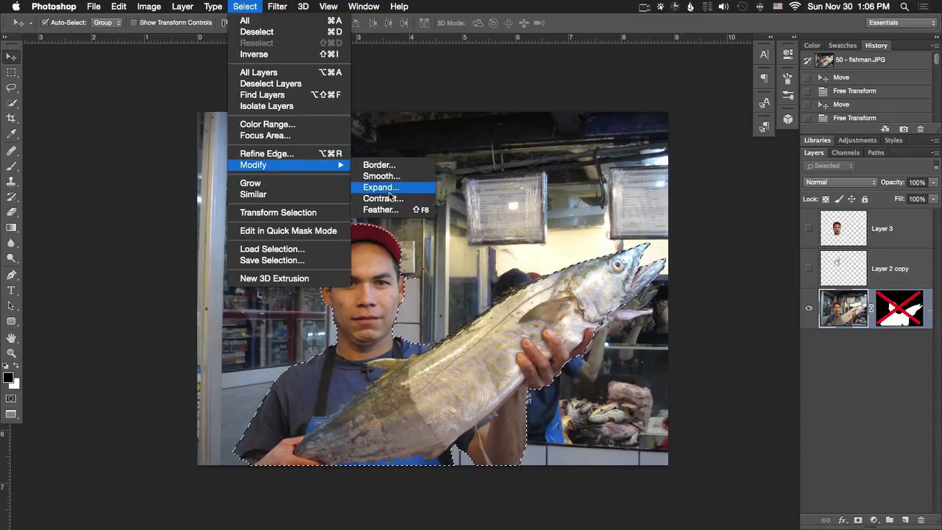
click(311, 153)
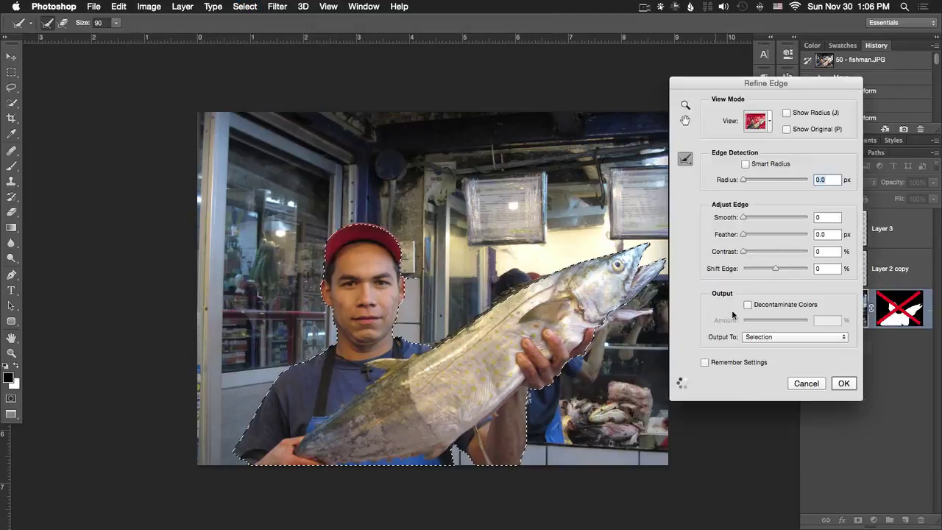
drag(776, 268, 733, 269)
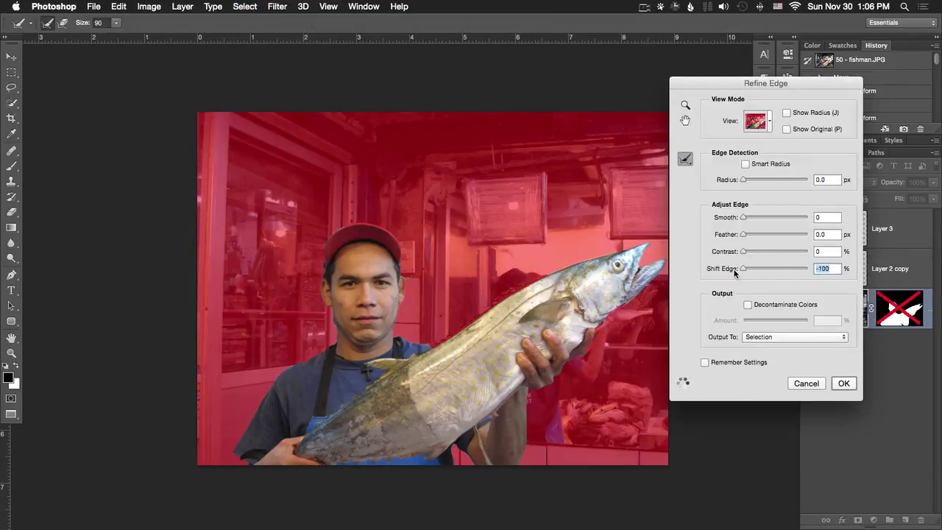
click(805, 386)
Convert the man-and-fish selection into a 10-pixel border selection.
click(212, 7)
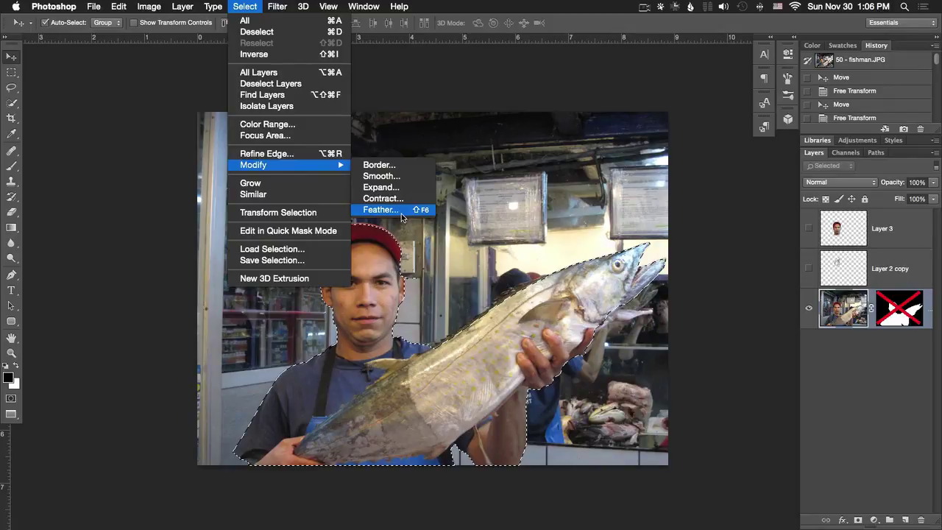
click(396, 167)
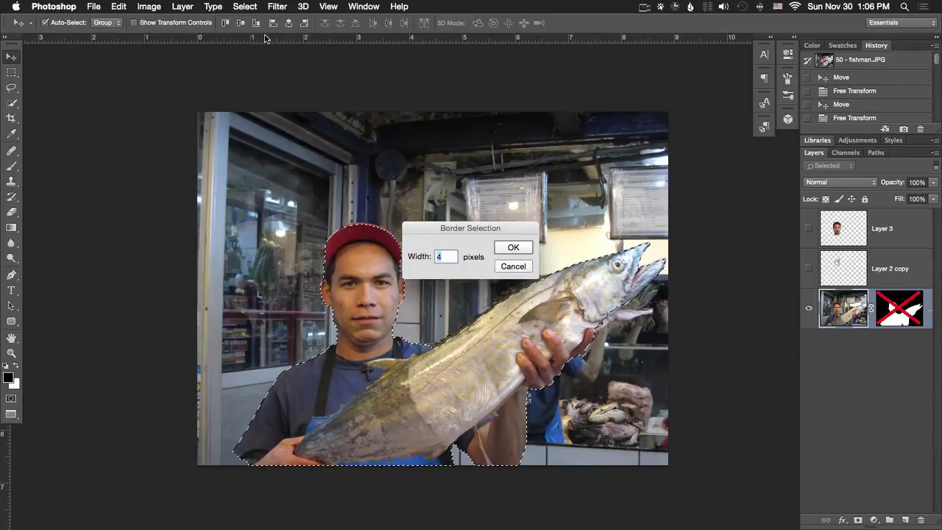
text(10)
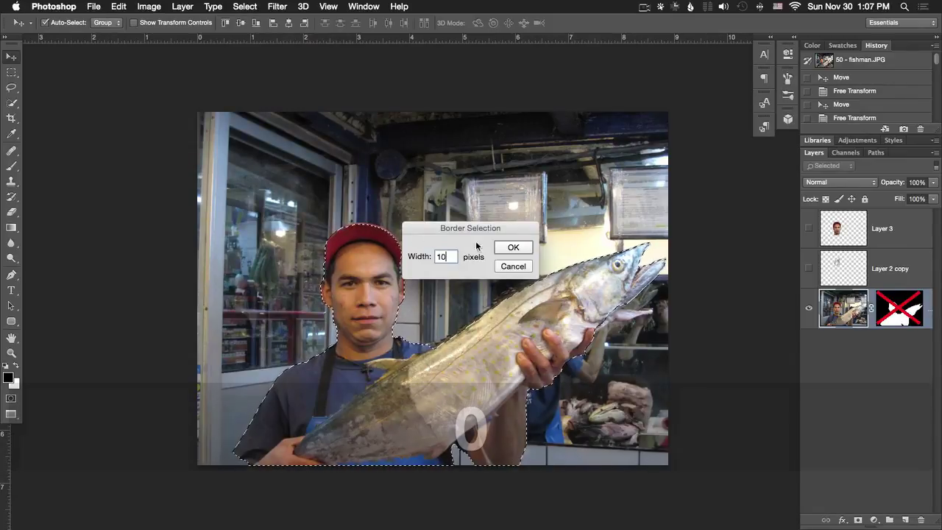
key(Return)
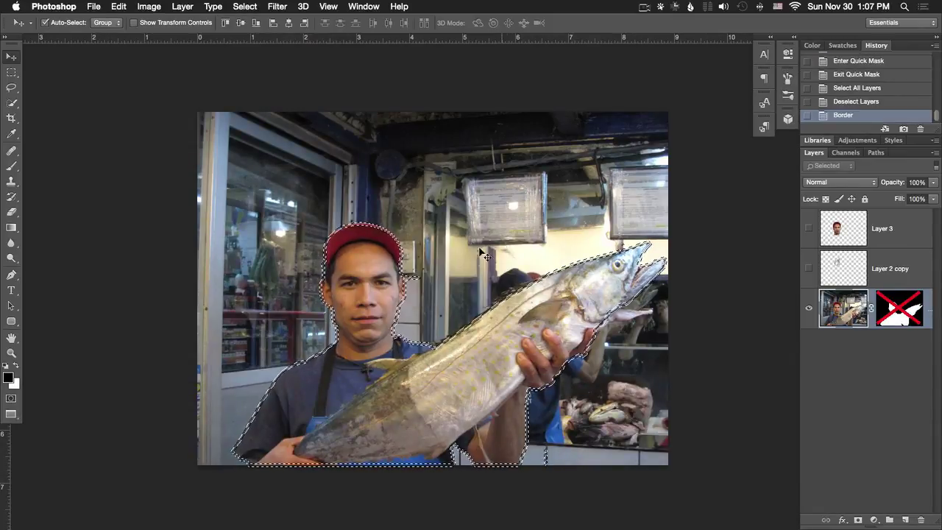
Create a new layer, fill the border selection on it with black, and deselect.
key(shift+super+n)
key(Return)
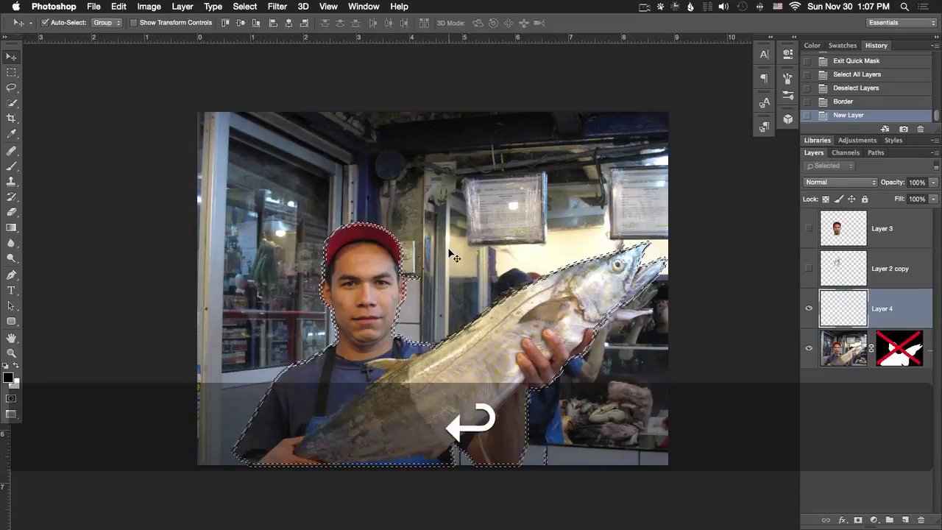
key(alt+BackSpace)
key(super+d)
key(v)
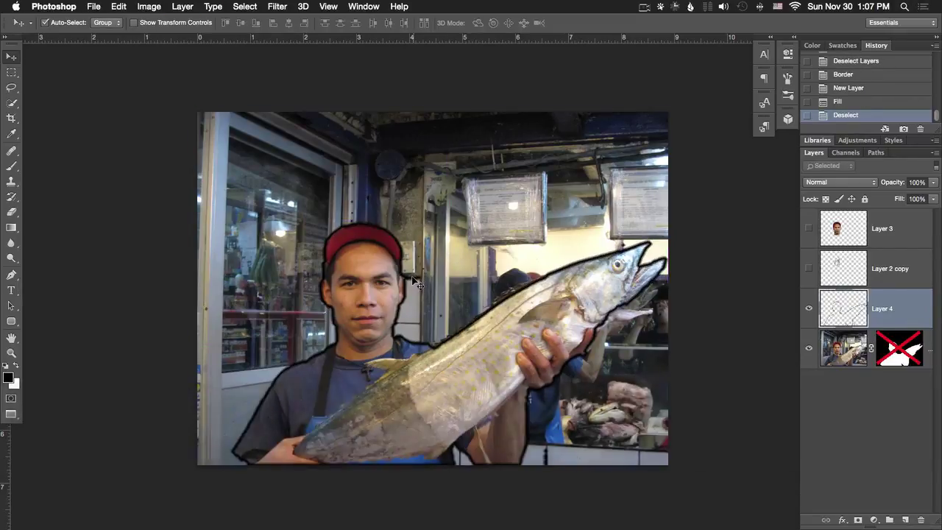
Try moving the black outline, and undo the move, deselection, fill and new layer to return to the border selection.
drag(412, 284, 379, 193)
key(super+z)
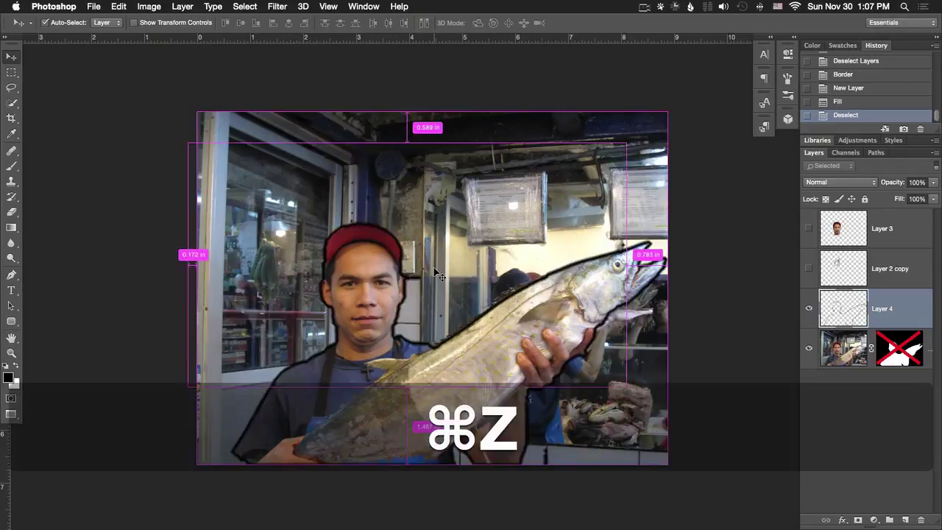
key(alt+super+z)
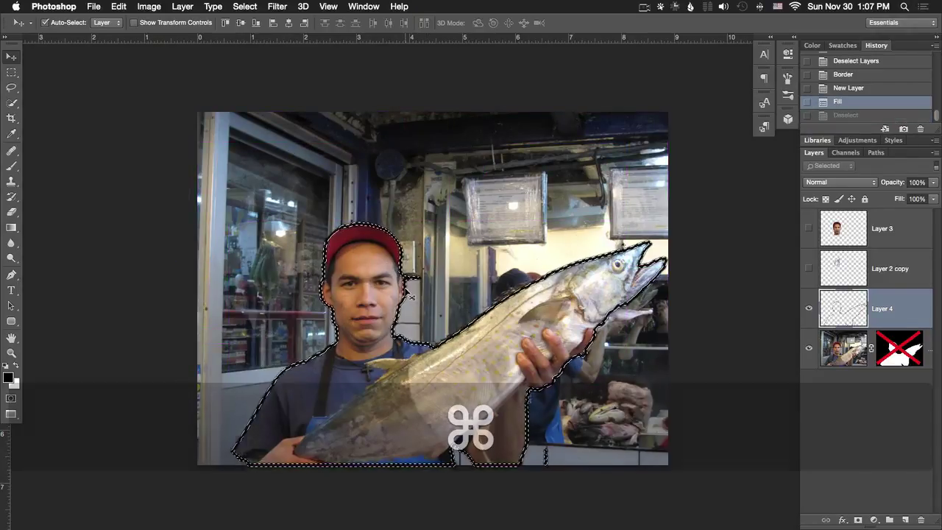
key(super+equal)
key(super+equal)
key(super+equal)
key(alt+super+z)
key(alt+super+z)
key(alt+super+z)
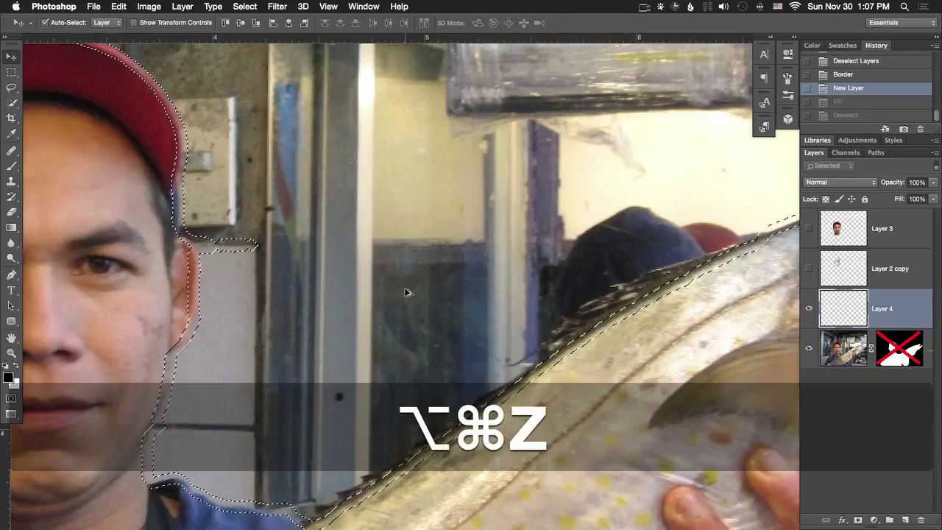
key(super+z)
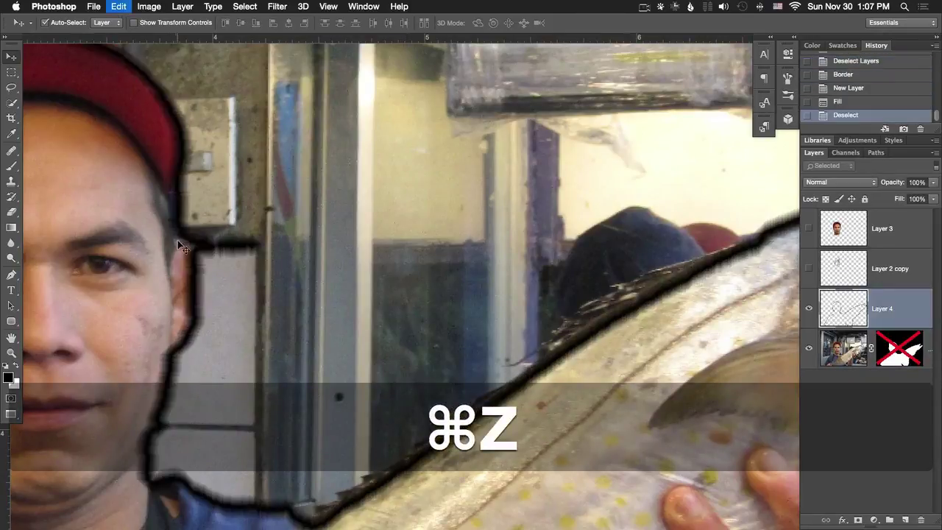
key(super+z)
key(shift+super+z)
key(shift+super+z)
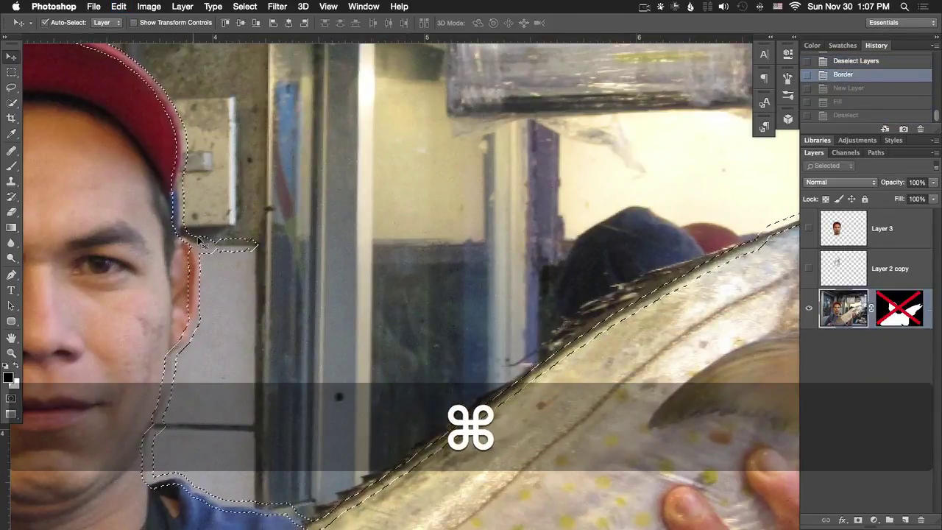
Try filling the border selection with black directly on the photo layer, undo the fill, and deselect.
key(alt+BackSpace)
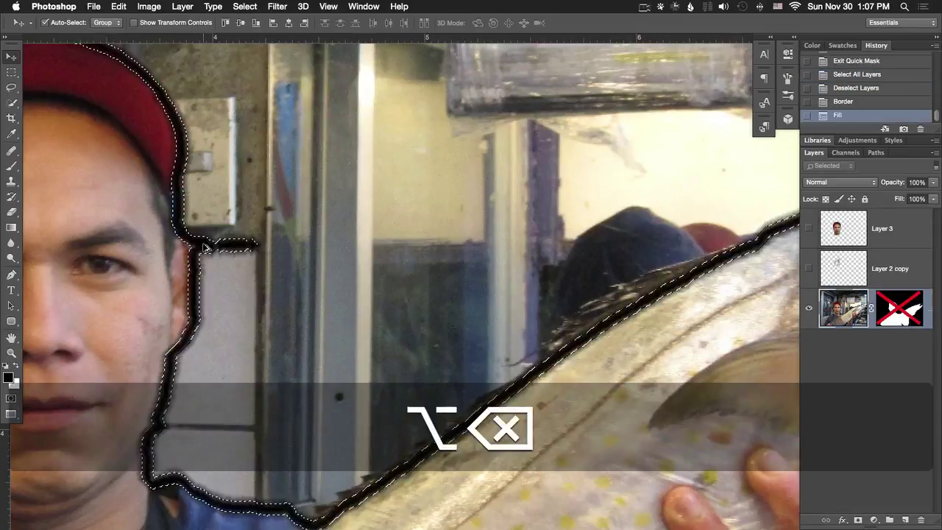
key(alt+super+z)
key(super+d)
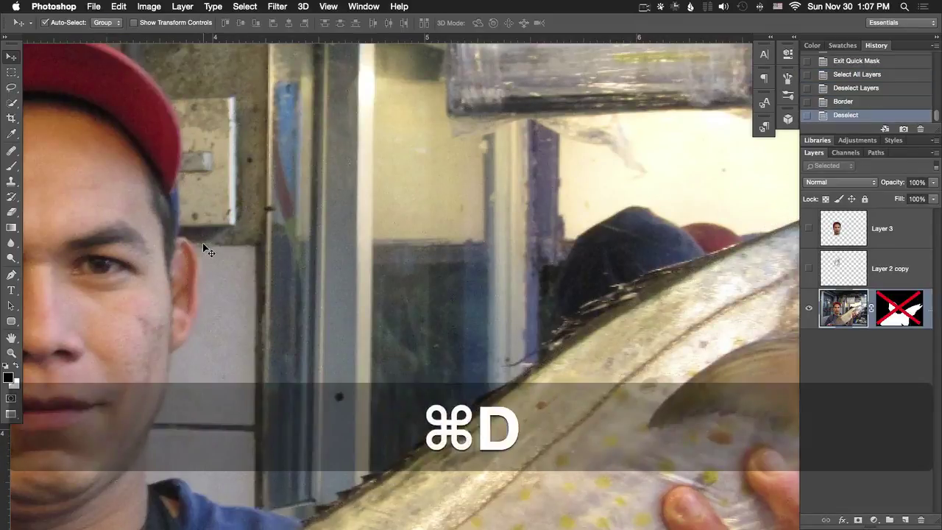
Discard the border selection and reload the man-and-fish selection from the photo layer's mask.
key(super+minus)
key(super+minus)
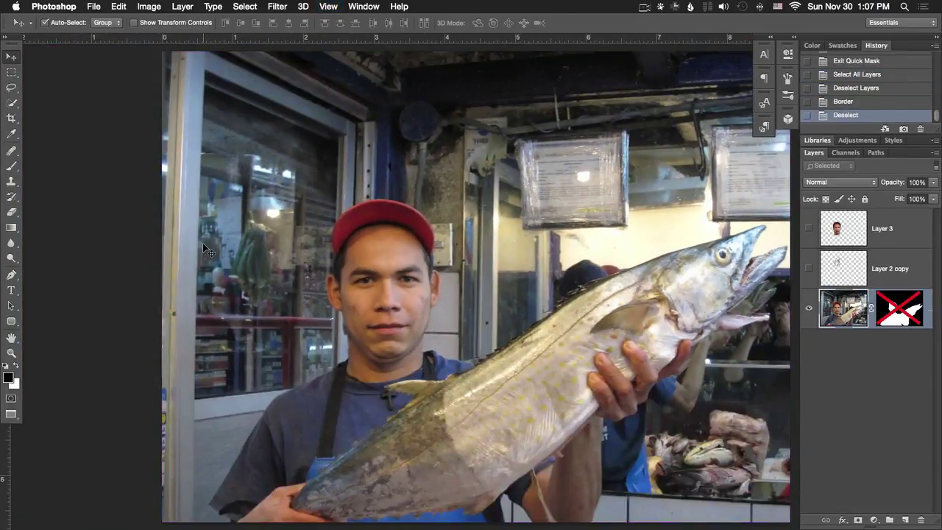
key(super+minus)
drag(384, 286, 308, 288)
click(212, 6)
mouse_move(245, 6)
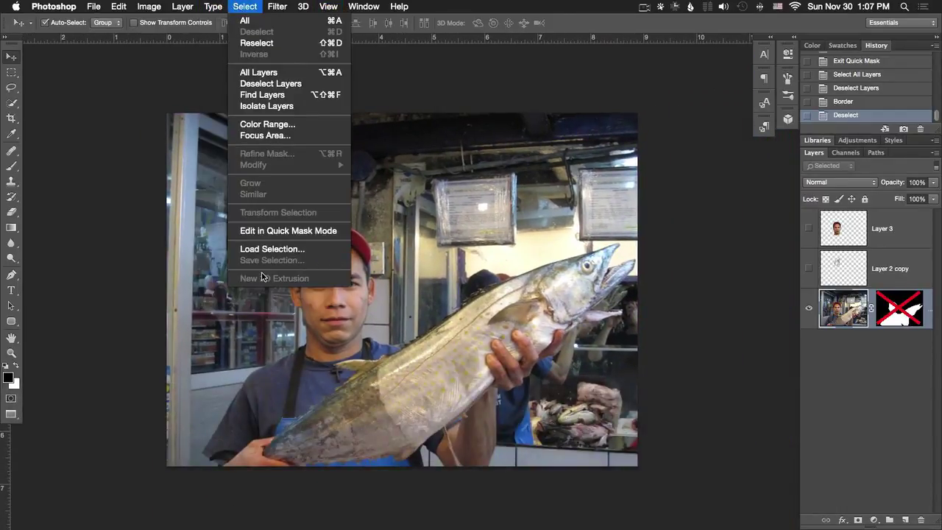
click(455, 198)
key(alt+super+z)
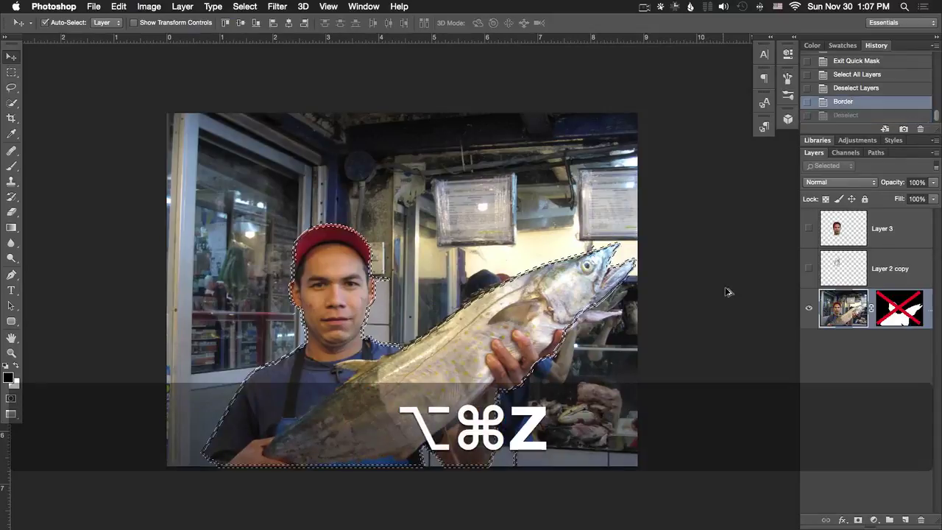
key(super+d)
super+click(843, 308)
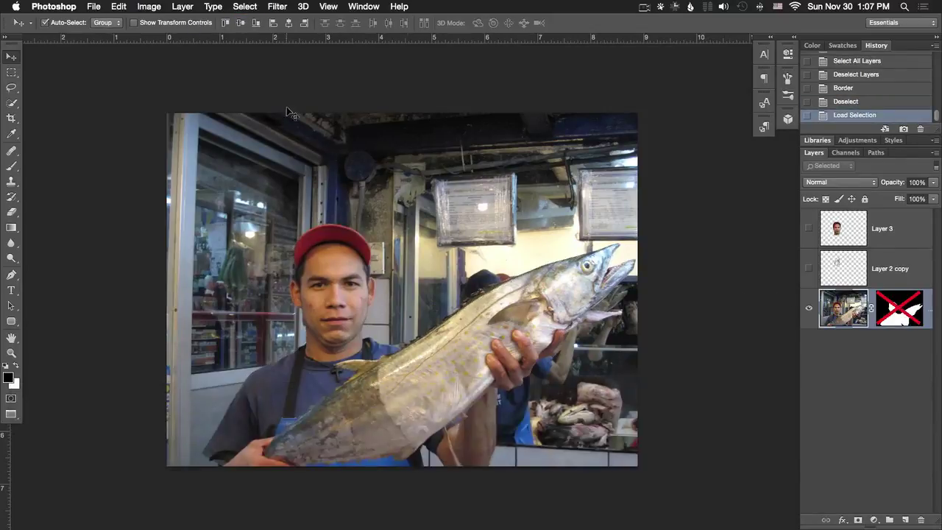
Try expanding the man-and-fish selection with Grow, and undo it.
click(245, 6)
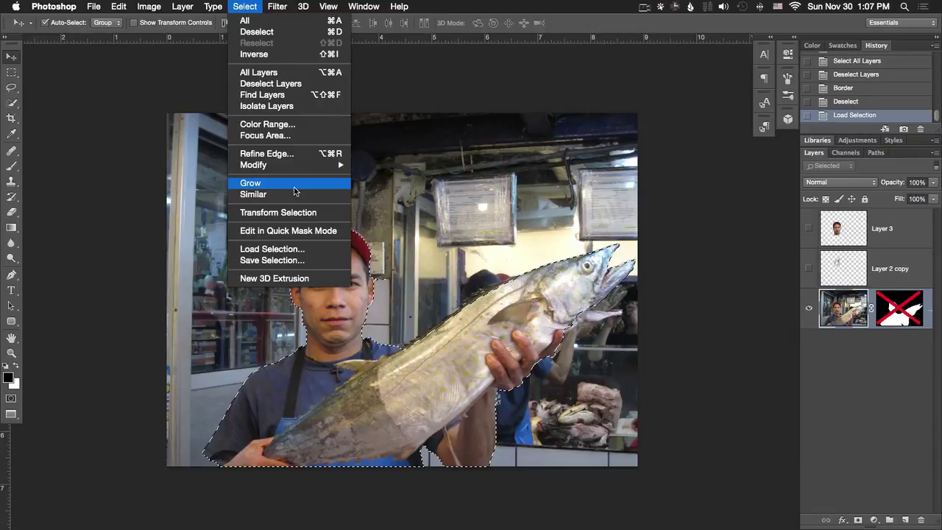
click(250, 182)
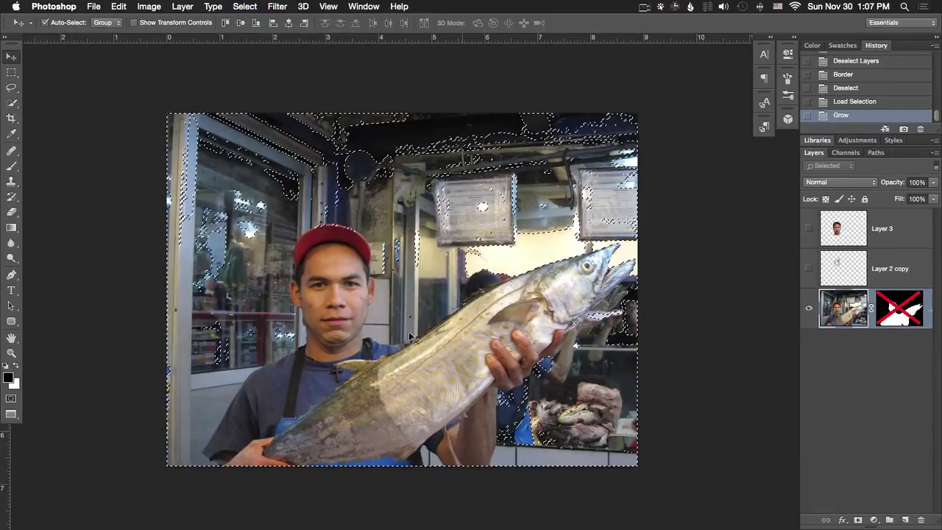
key(super+z)
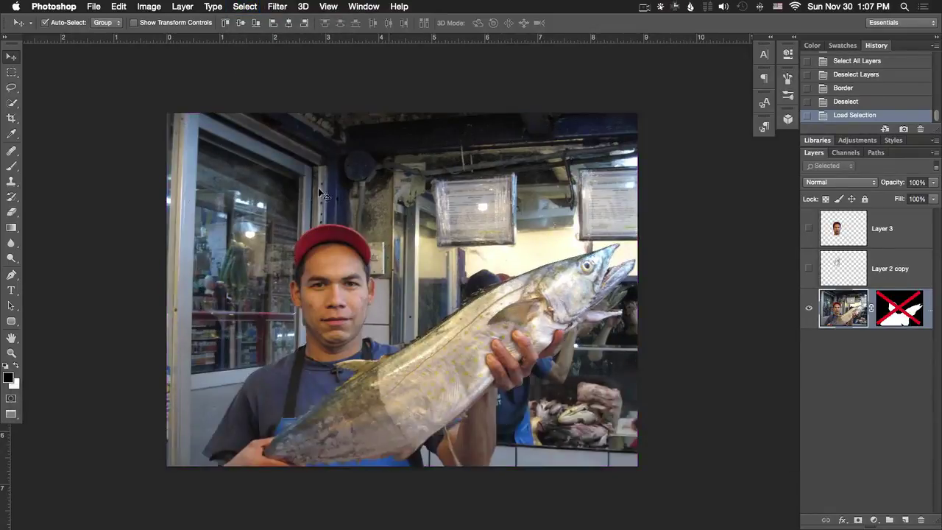
Extend the man-and-fish selection to matching colors across the photo with the Similar command.
click(212, 7)
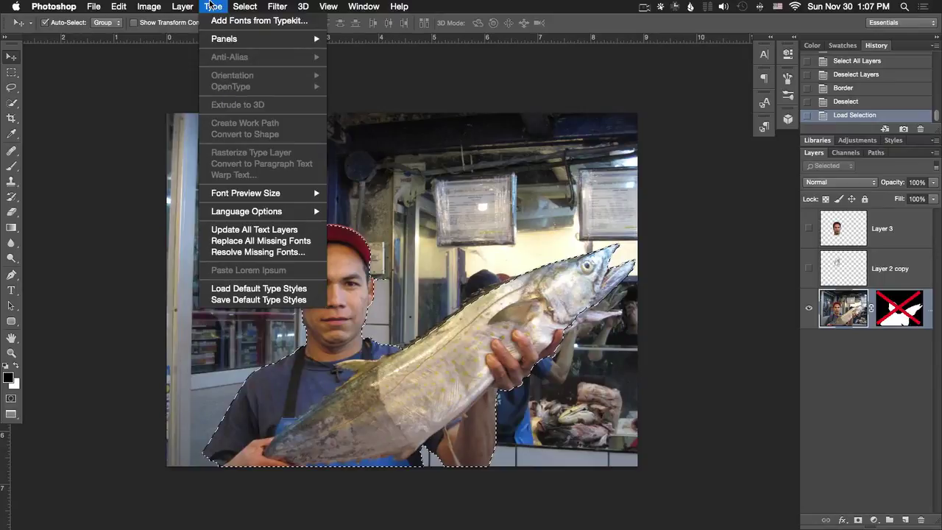
mouse_move(243, 6)
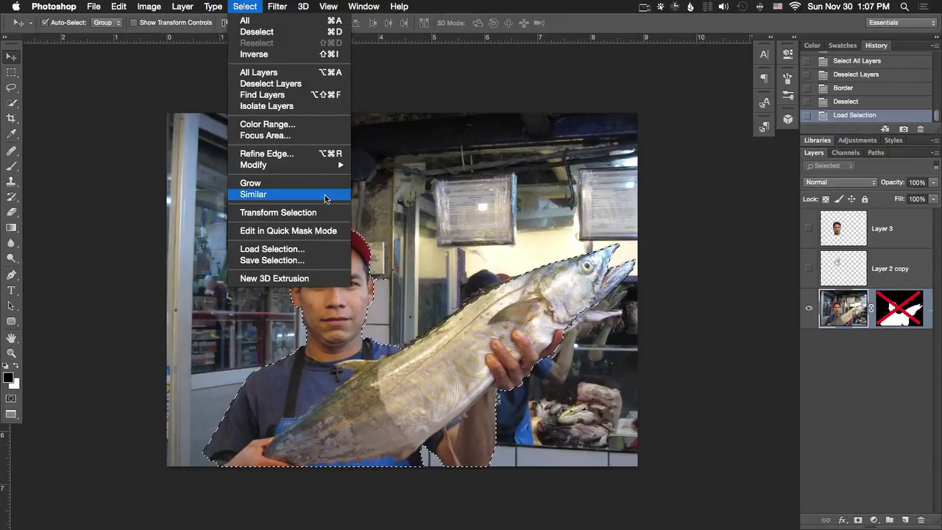